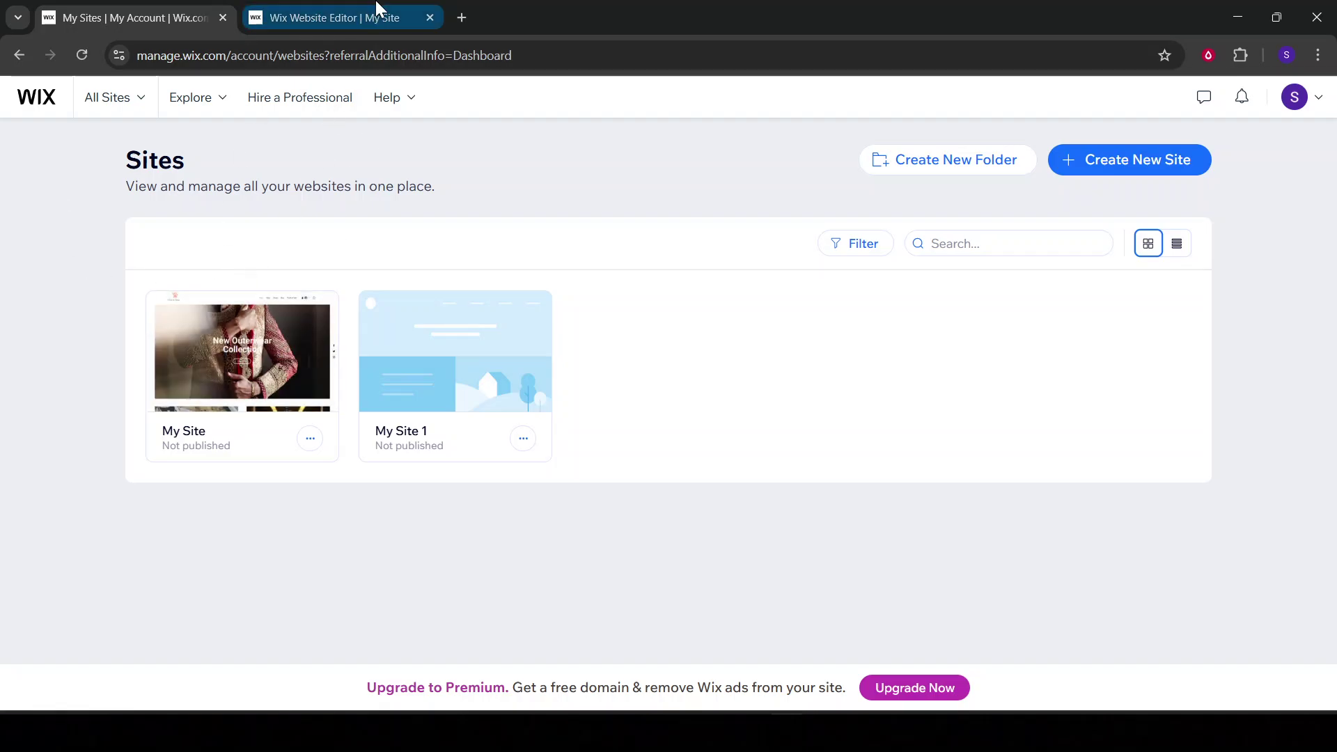
Switch to the My Site editor and go to the empty section on the Home page
click(372, 18)
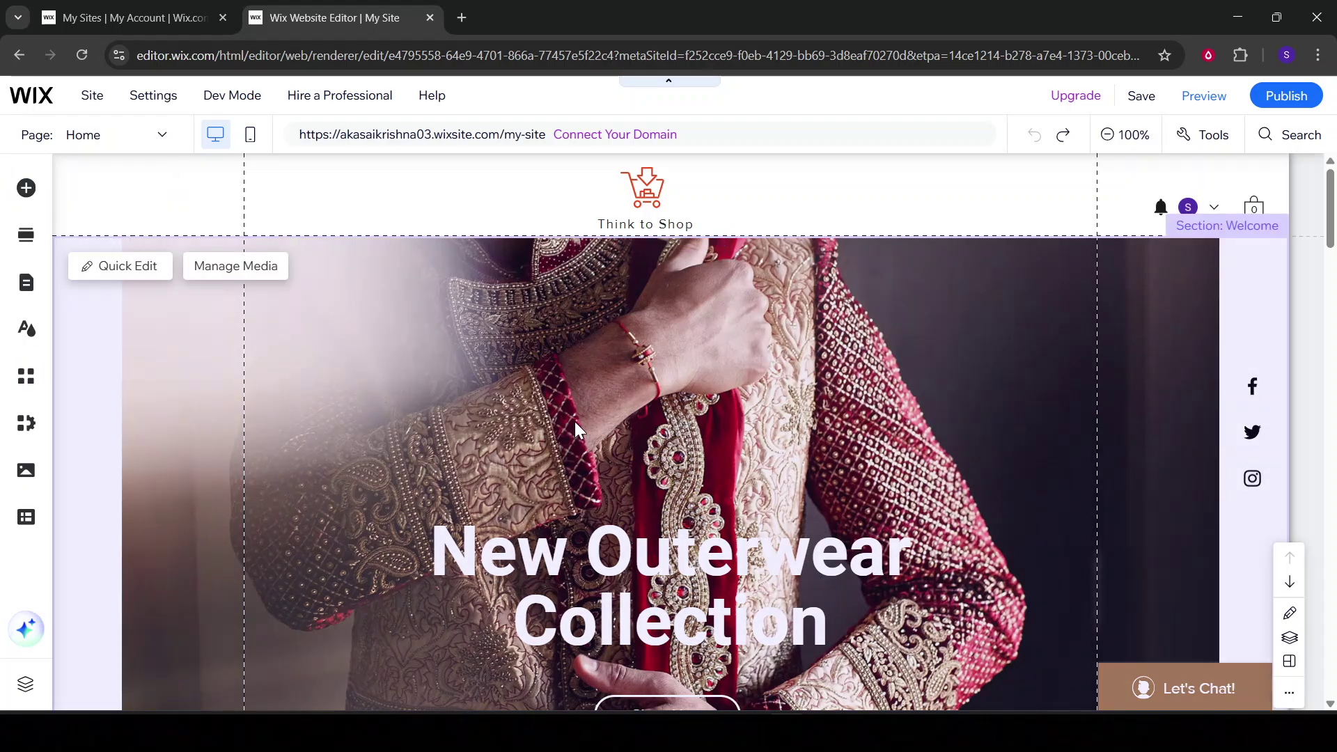
scroll(575, 425, down, 2)
scroll(576, 439, down, 5)
scroll(576, 438, down, 2)
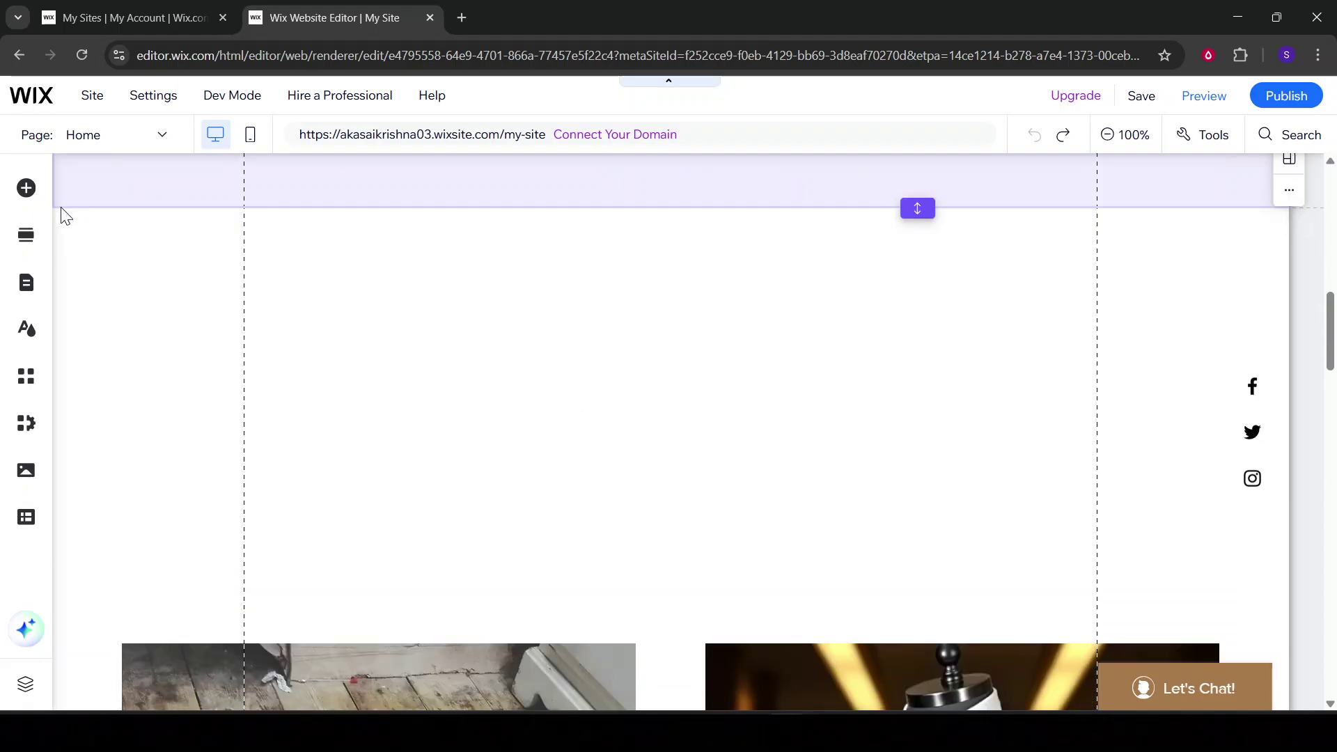
click(26, 190)
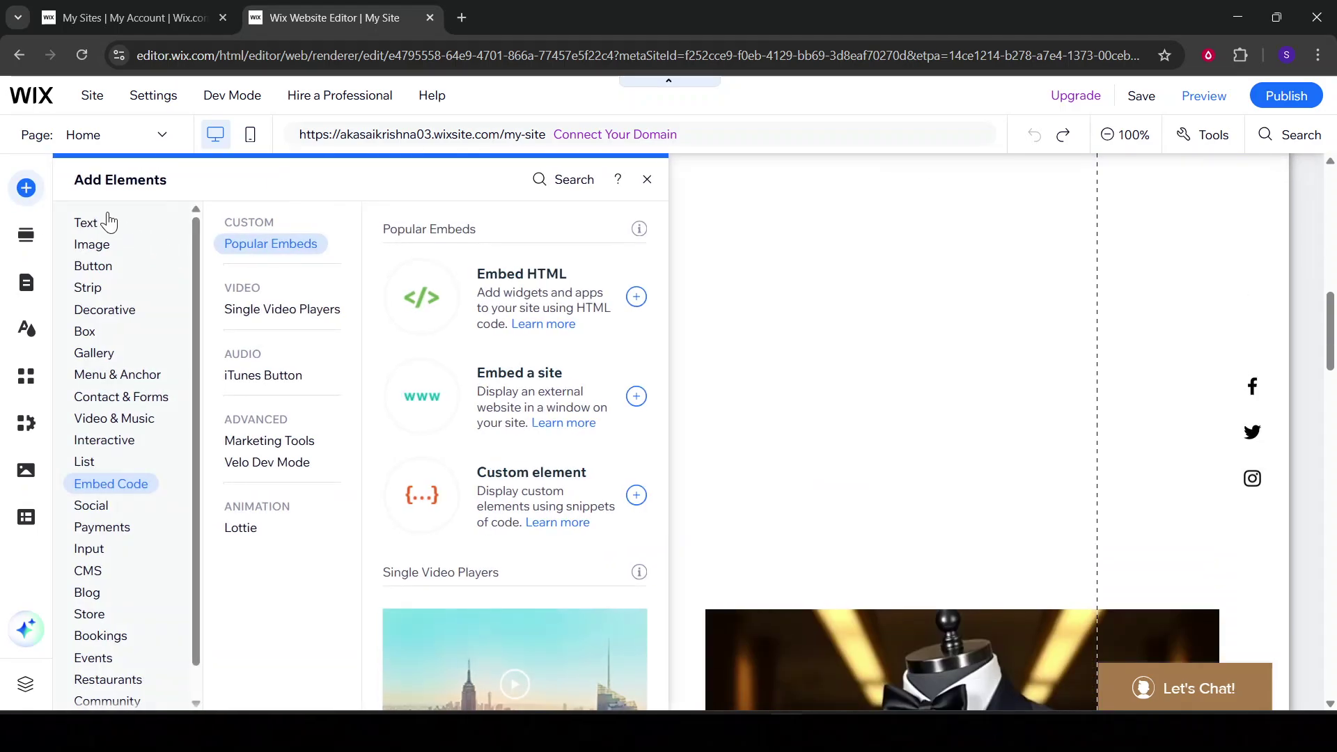
click(90, 221)
click(88, 269)
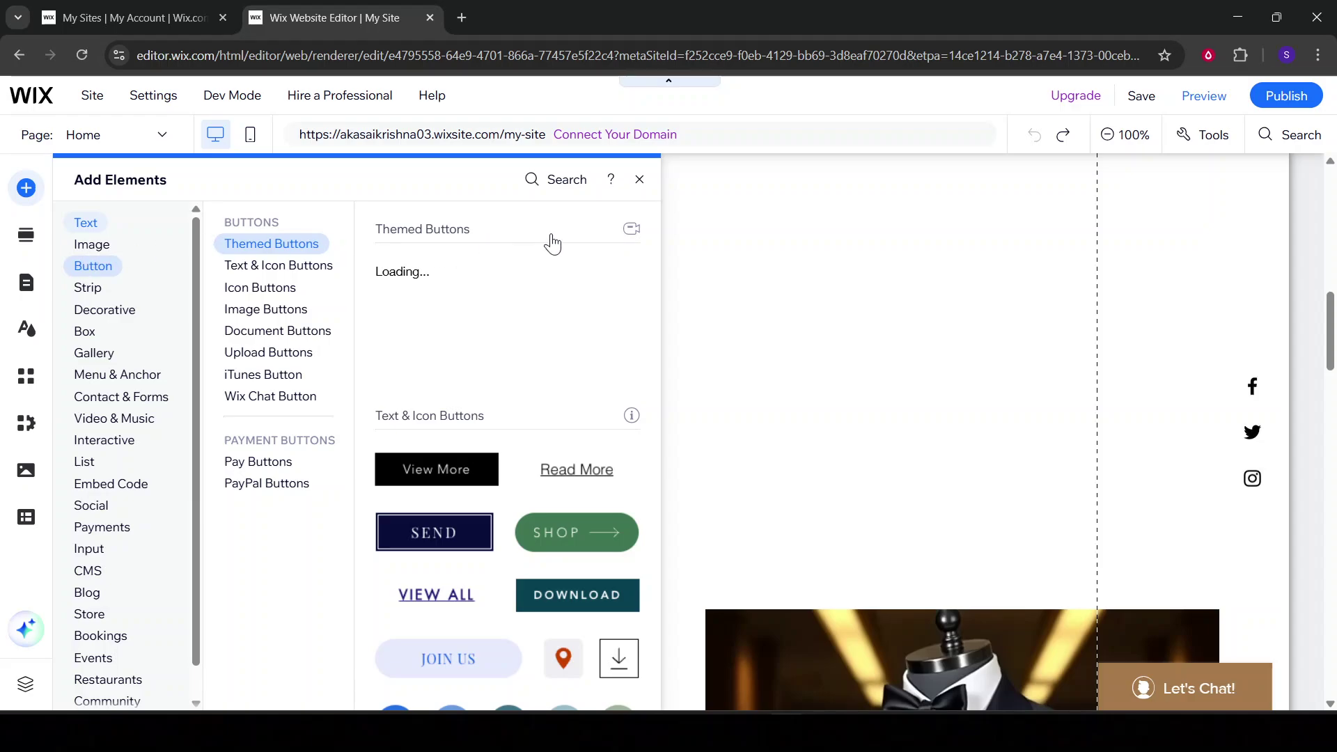
Add an Embed HTML element from the Popular Embeds to the empty untitled section of the Home page
click(971, 318)
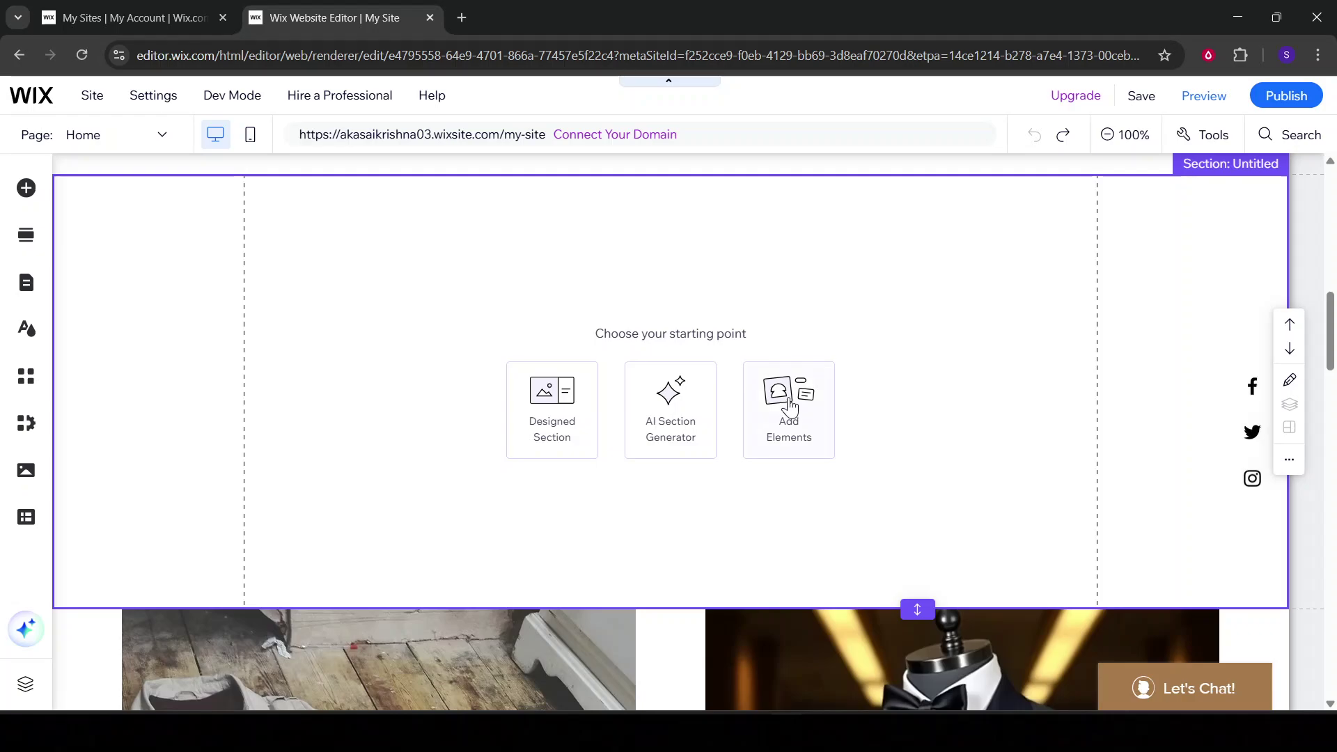
click(25, 190)
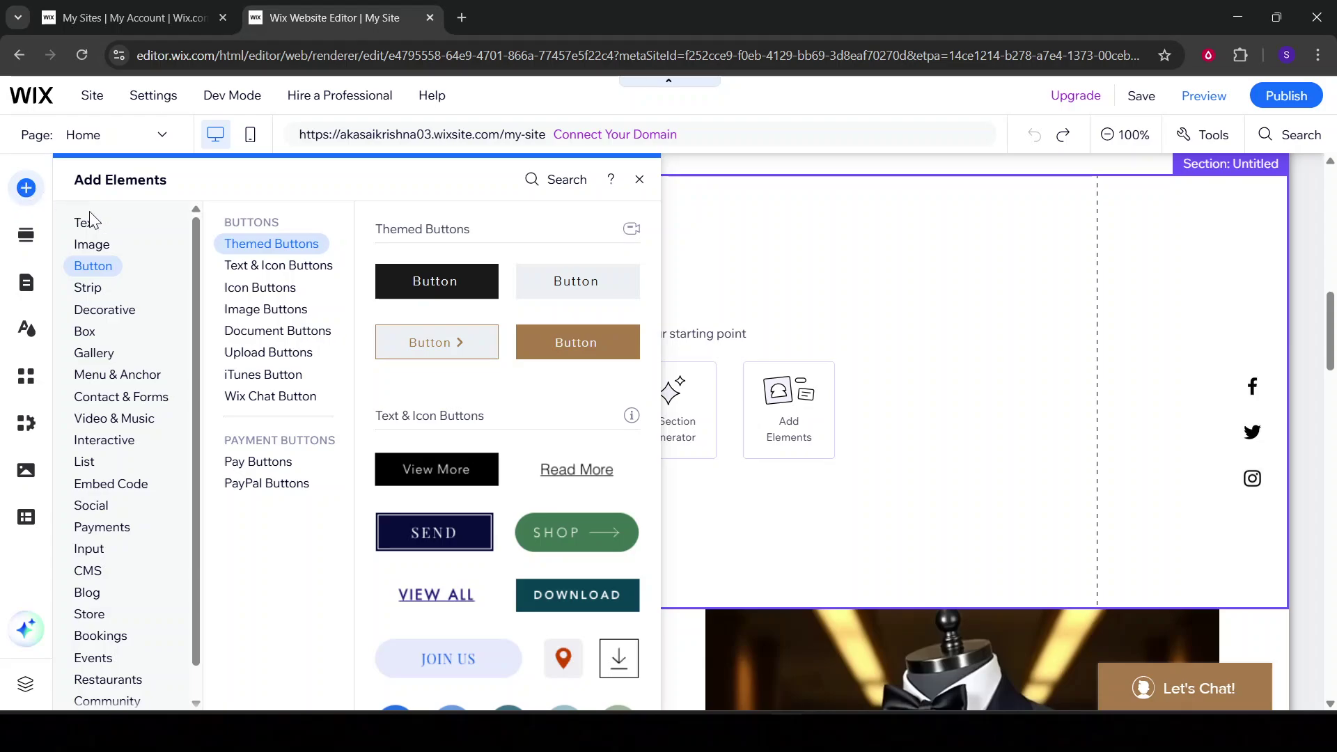
mouse_move(120, 245)
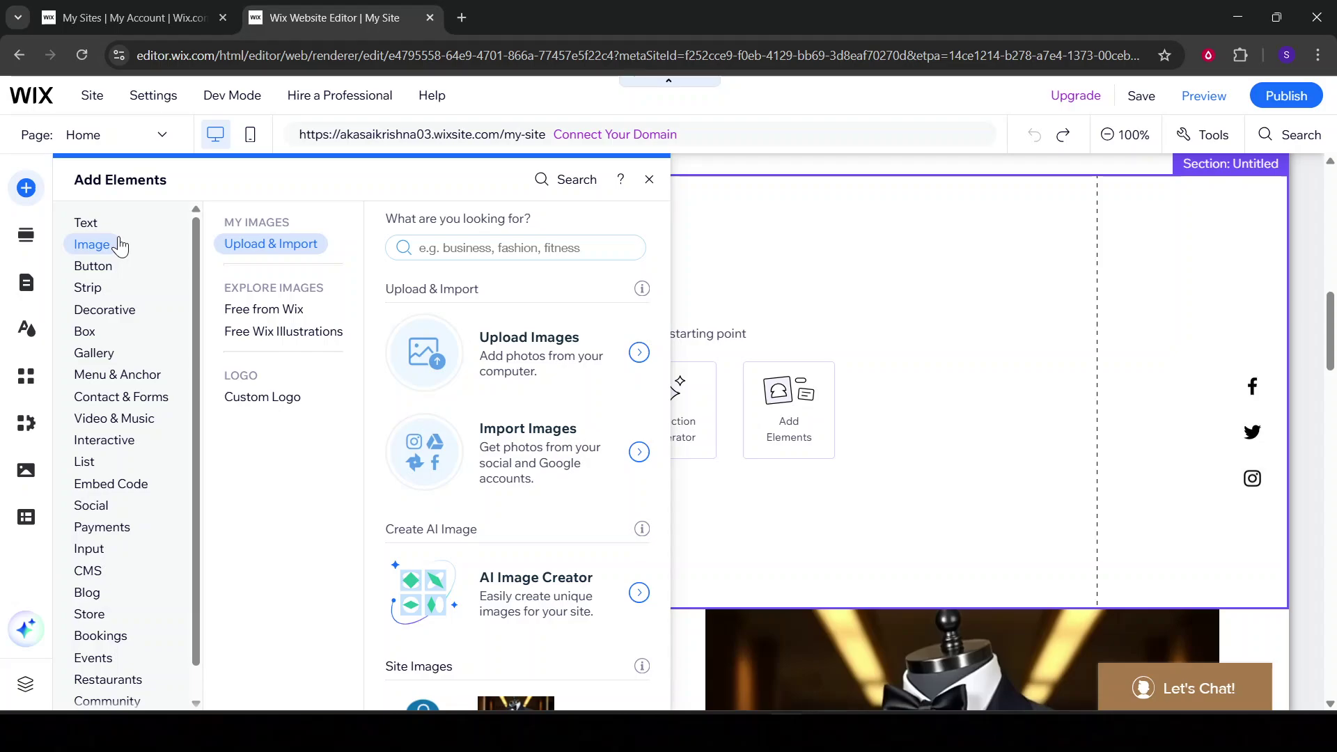
scroll(169, 317, down, 1)
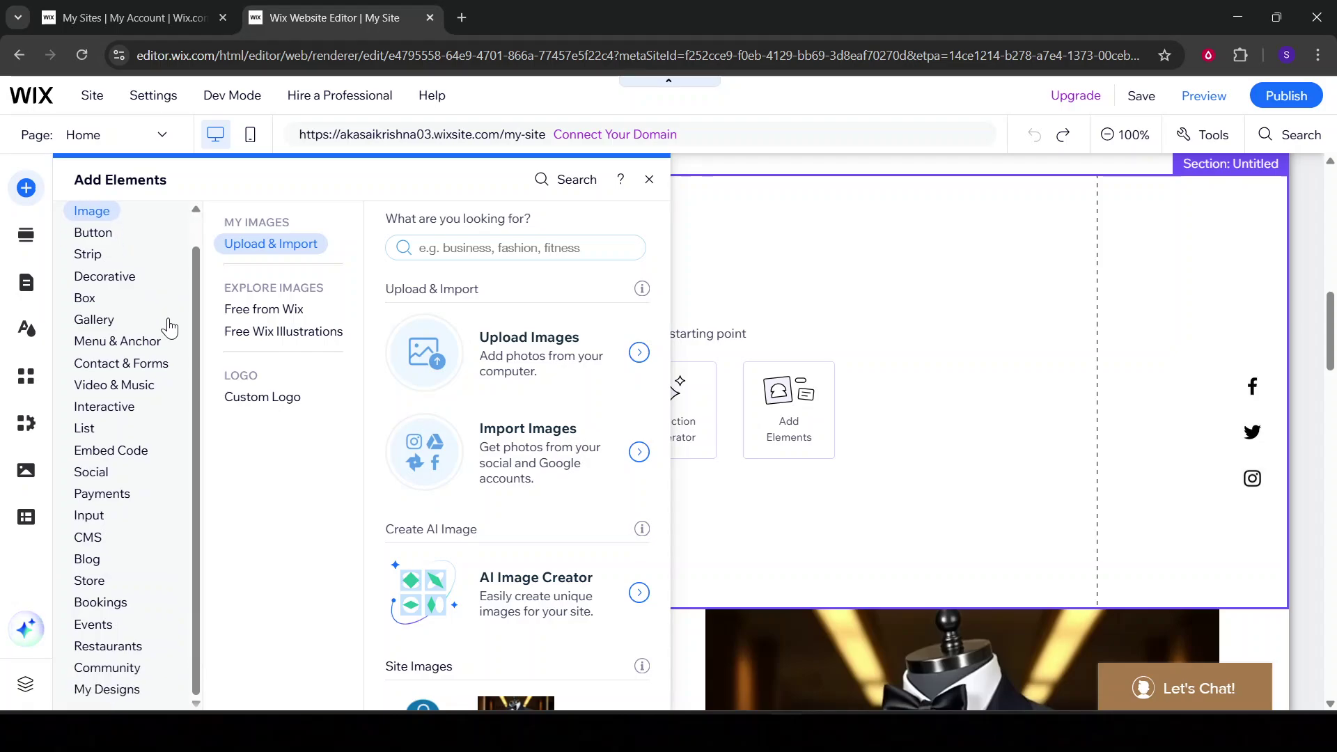
mouse_move(158, 343)
mouse_move(131, 463)
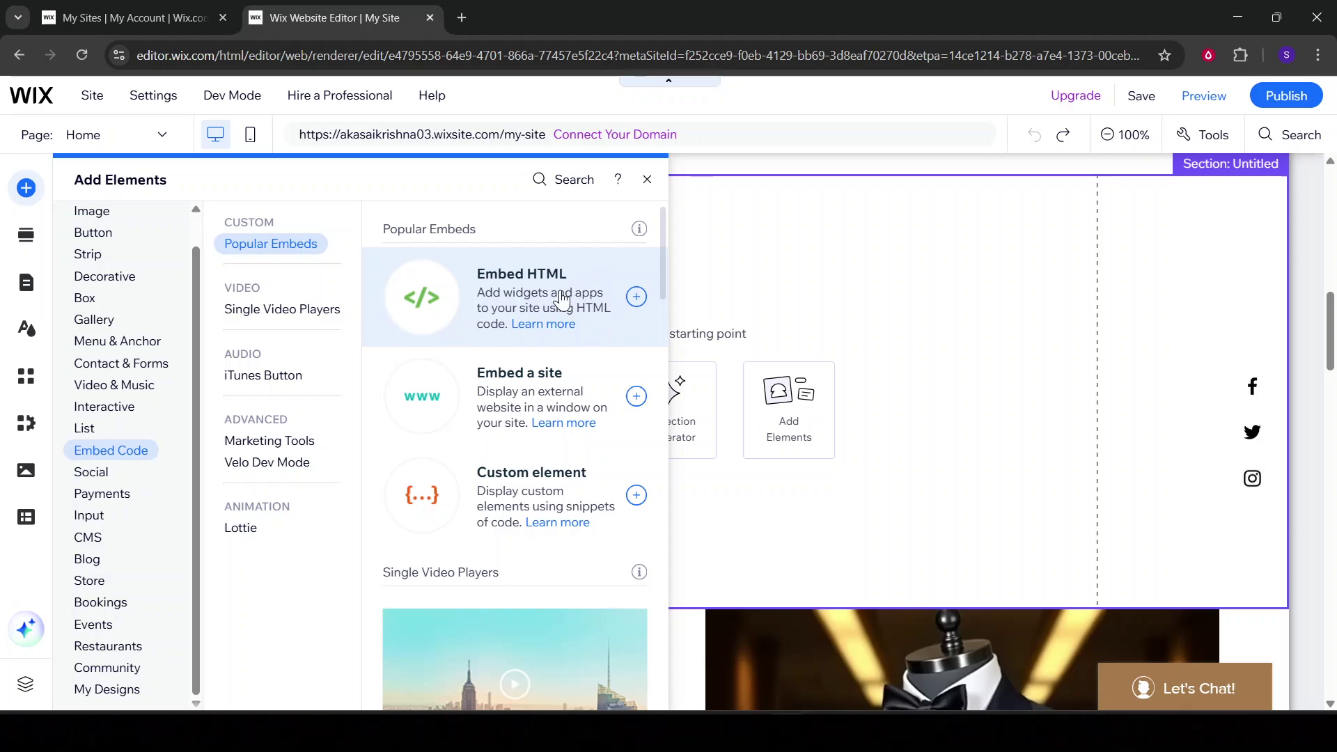
click(637, 297)
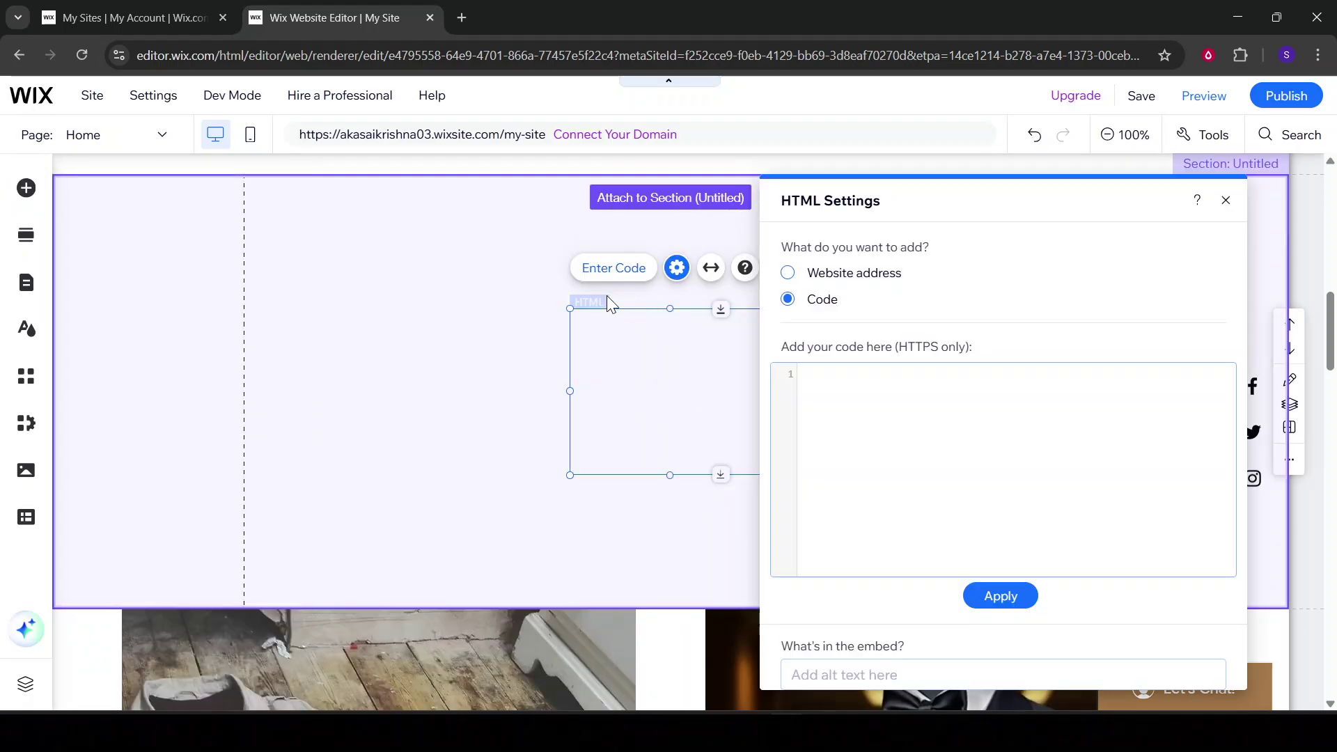
Close the HTML settings and widen the HTML element to about twice its width by extending its left edge
click(519, 280)
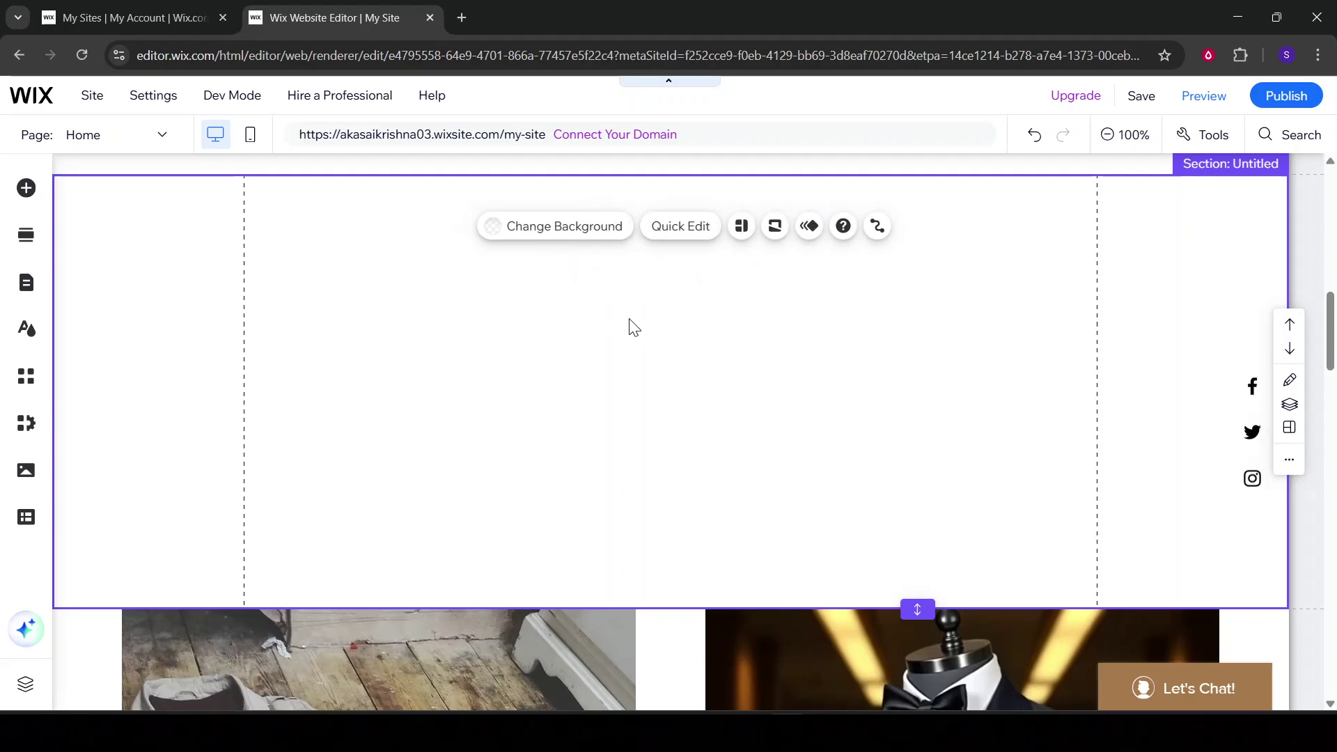
click(634, 339)
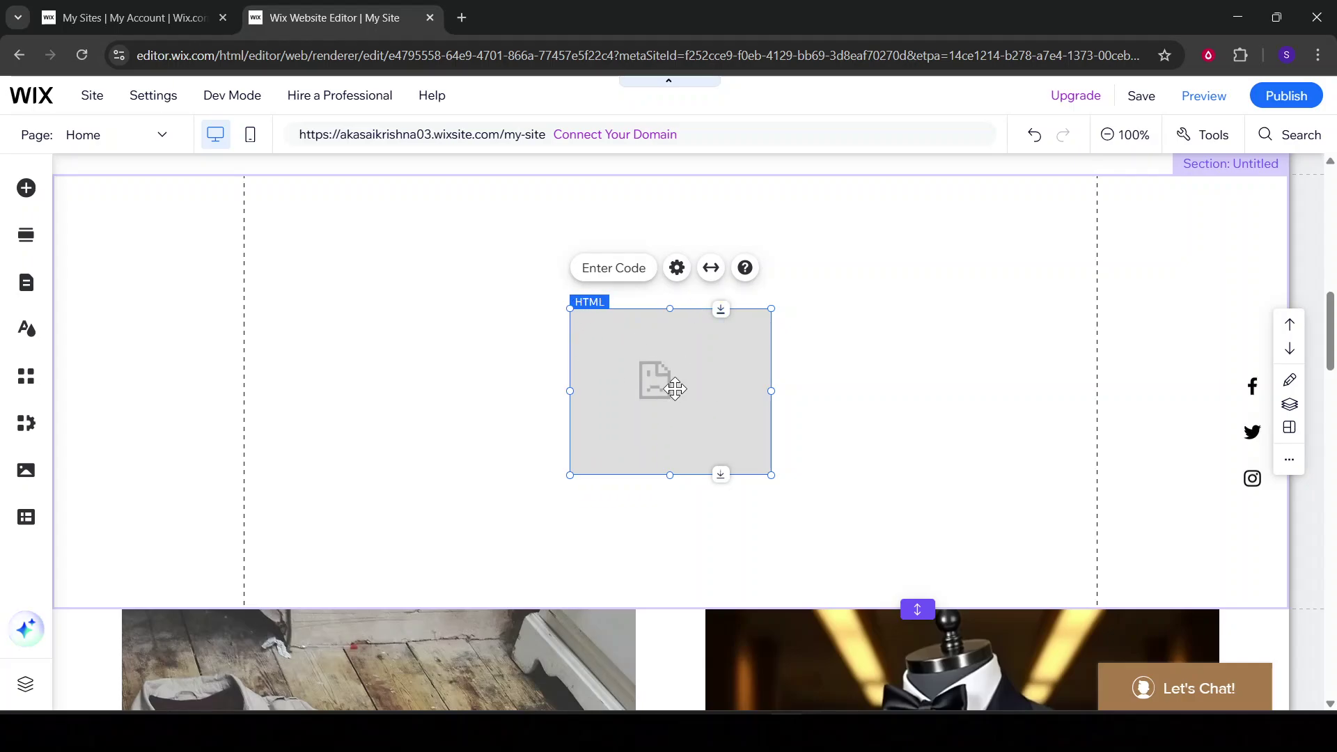
drag(563, 386, 379, 383)
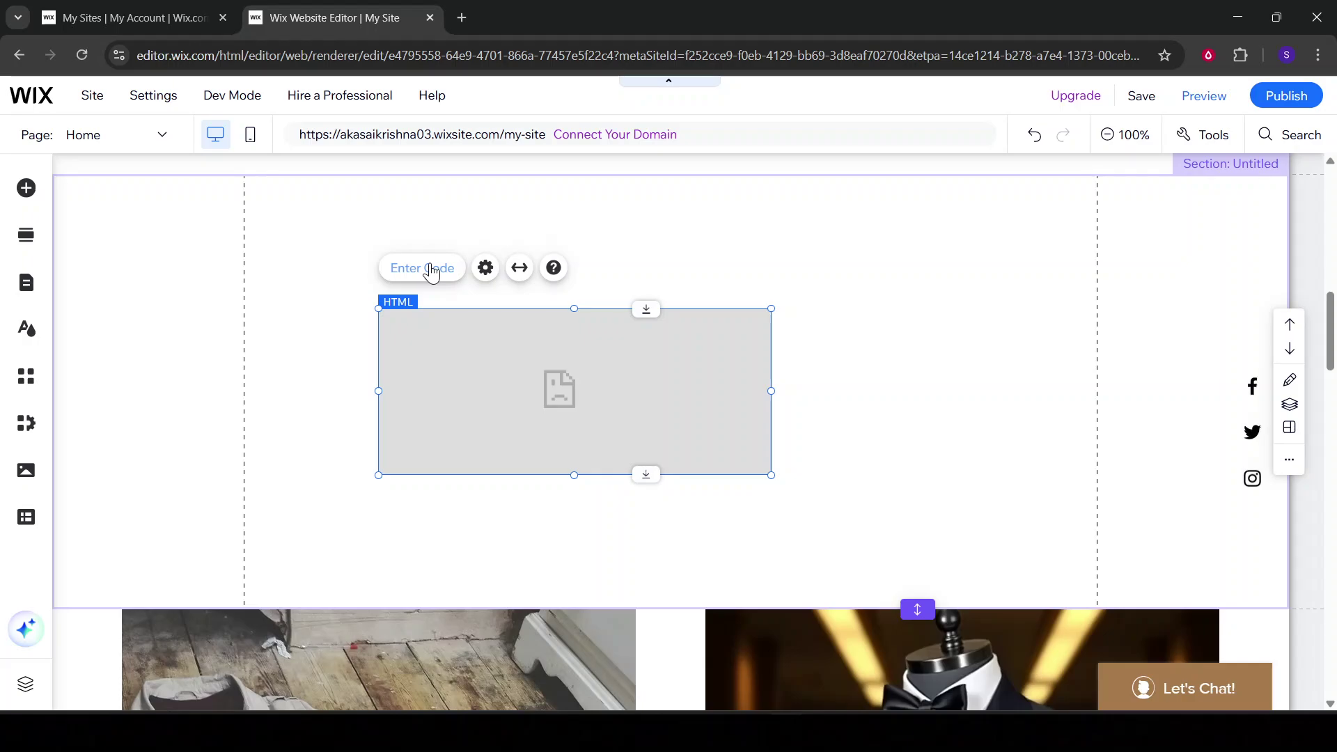
Give the HTML element page code with the title "Think to Shop" and the h1 heading "Welcome to Think to Shop", and apply it
click(432, 270)
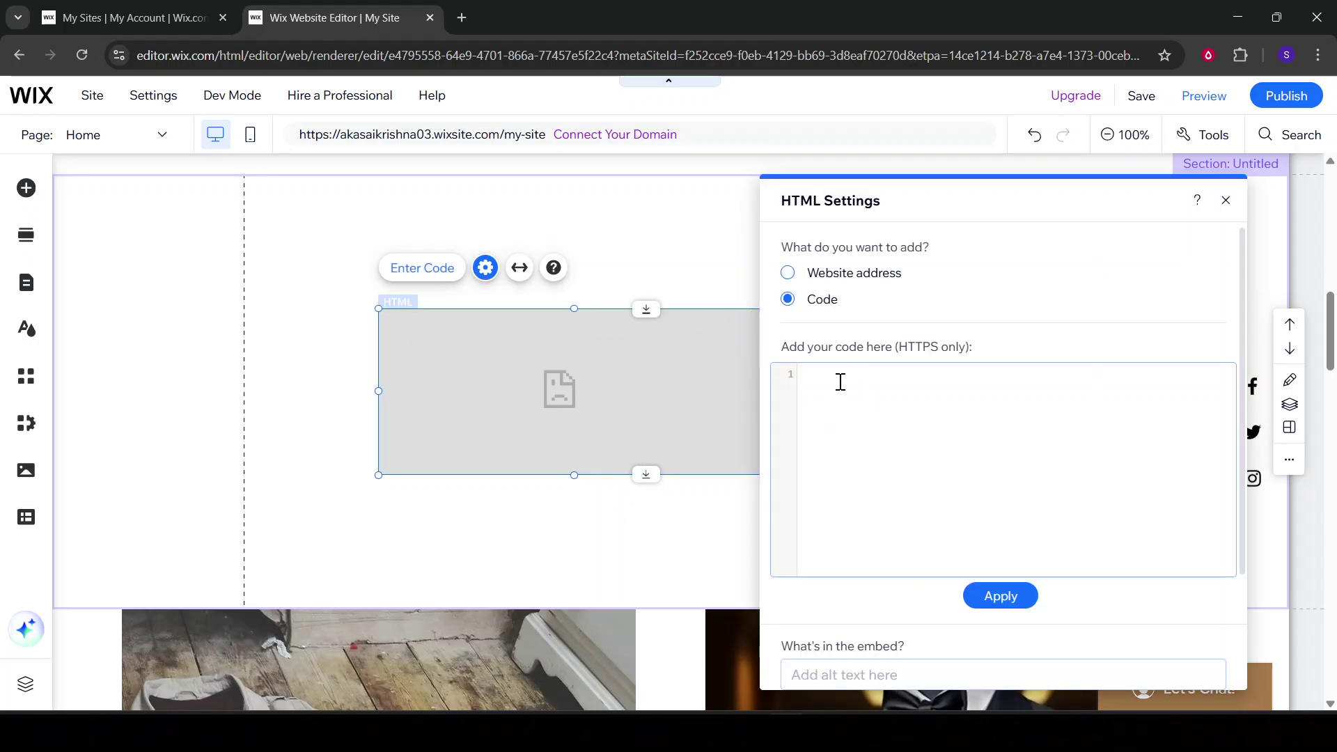
scroll(987, 470, down, 1)
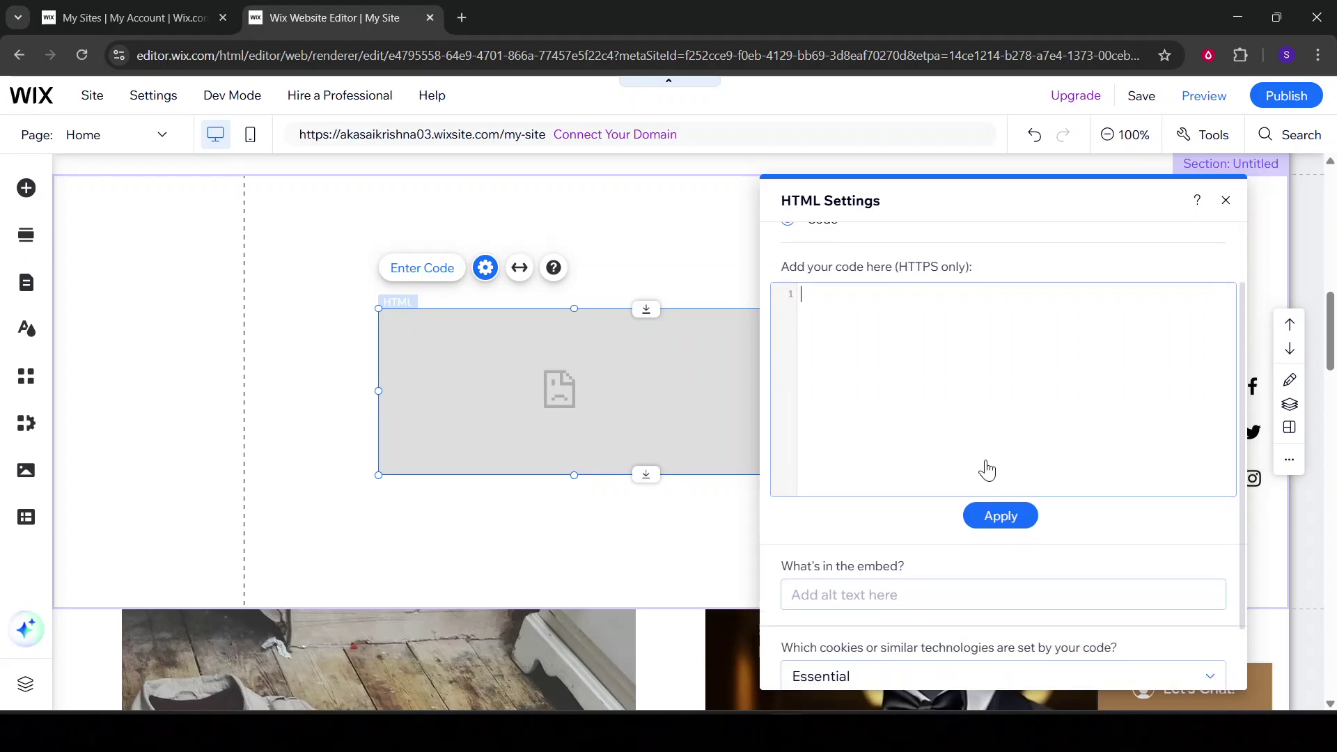
scroll(988, 470, down, 1)
scroll(988, 471, up, 2)
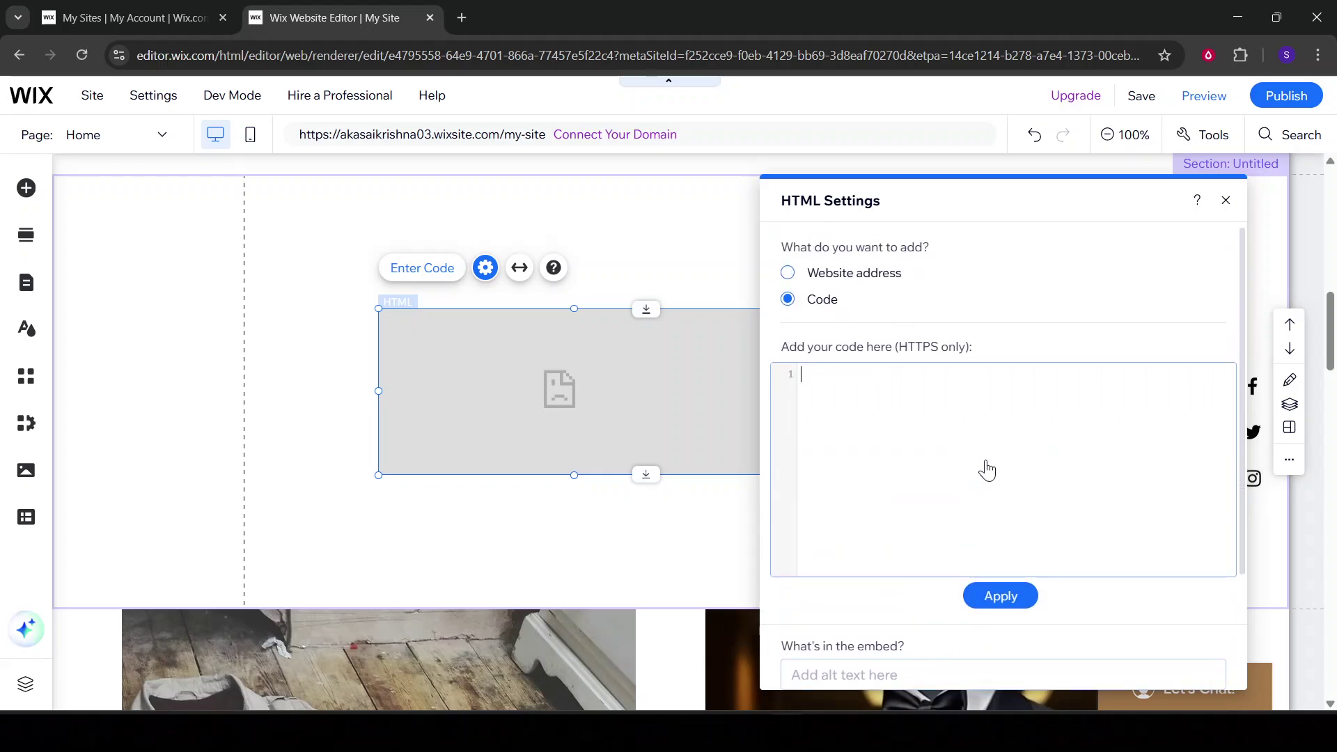
scroll(964, 505, down, 2)
click(911, 417)
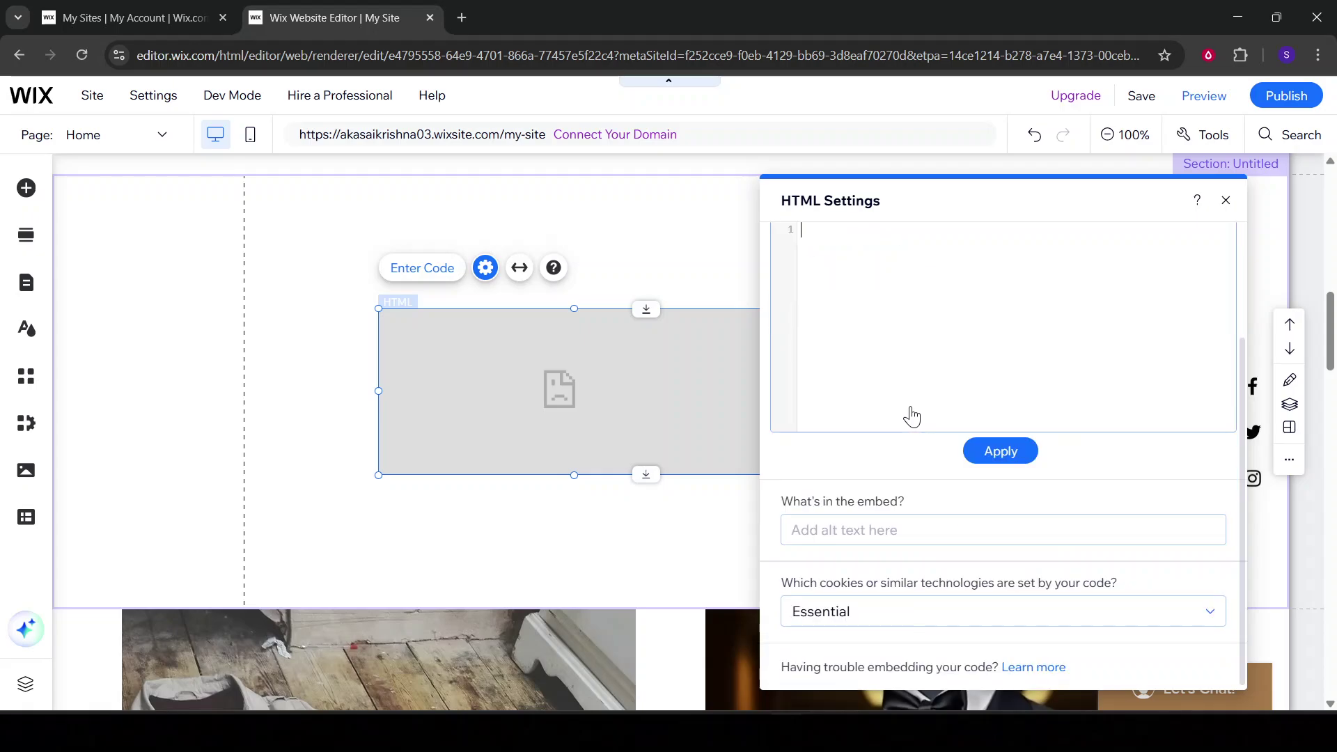
scroll(912, 416, up, 1)
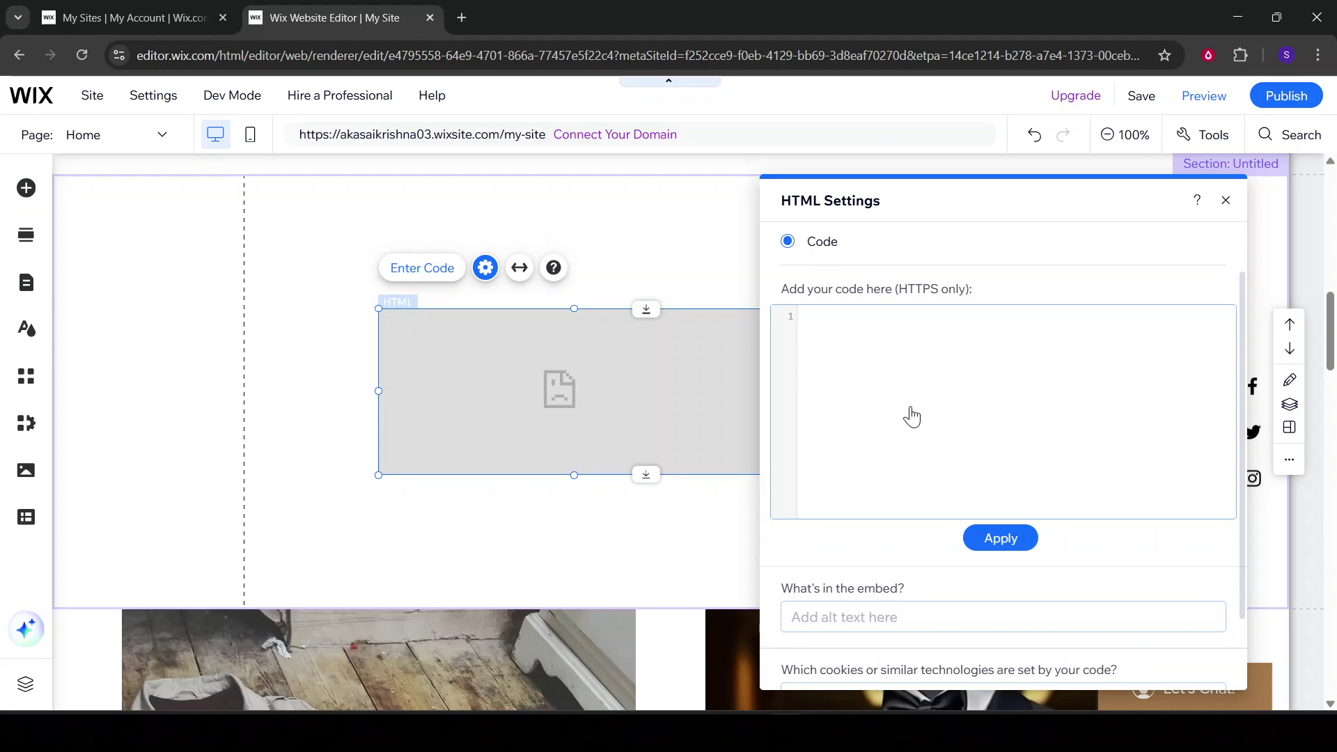
text(<!DOCTYPE html> <html>   <head>     <title>Think to Shop</title>   </head>   <body>     <h1>Welcome to Think to Shop</h1>   </body> </html>)
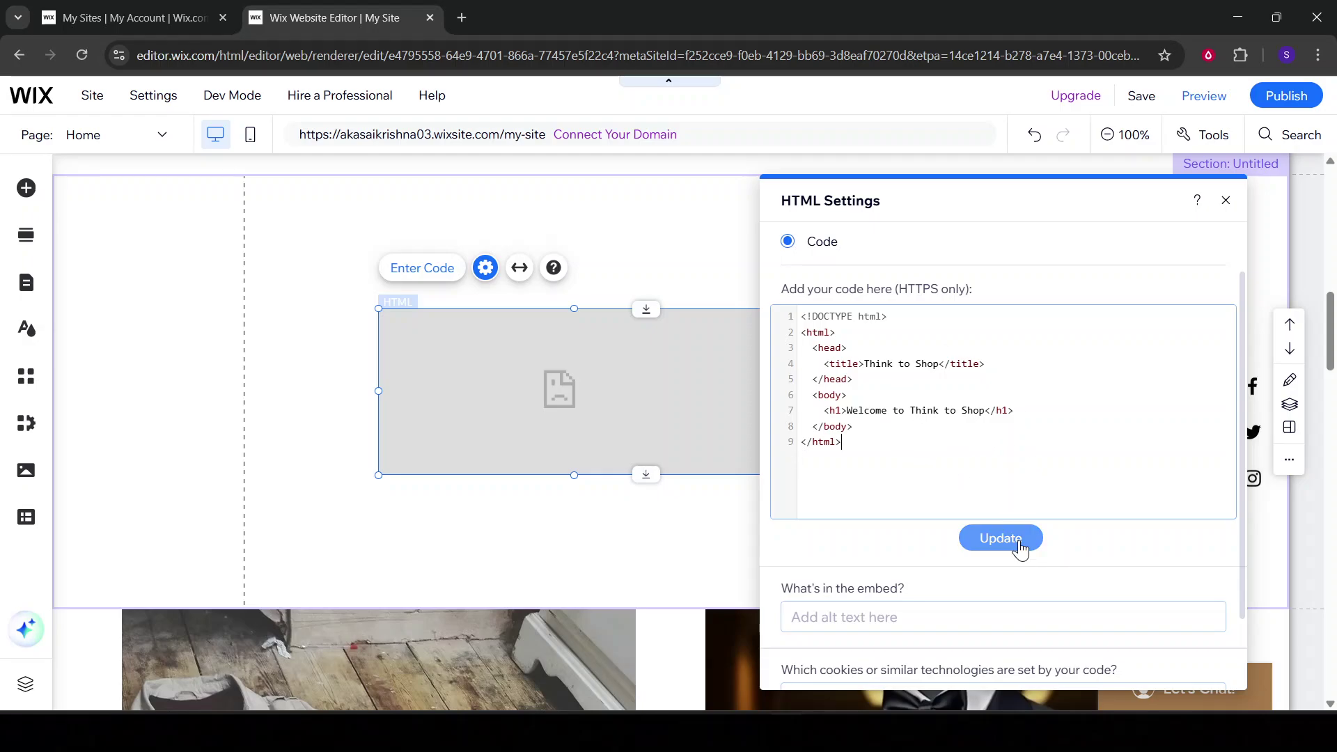
click(1003, 538)
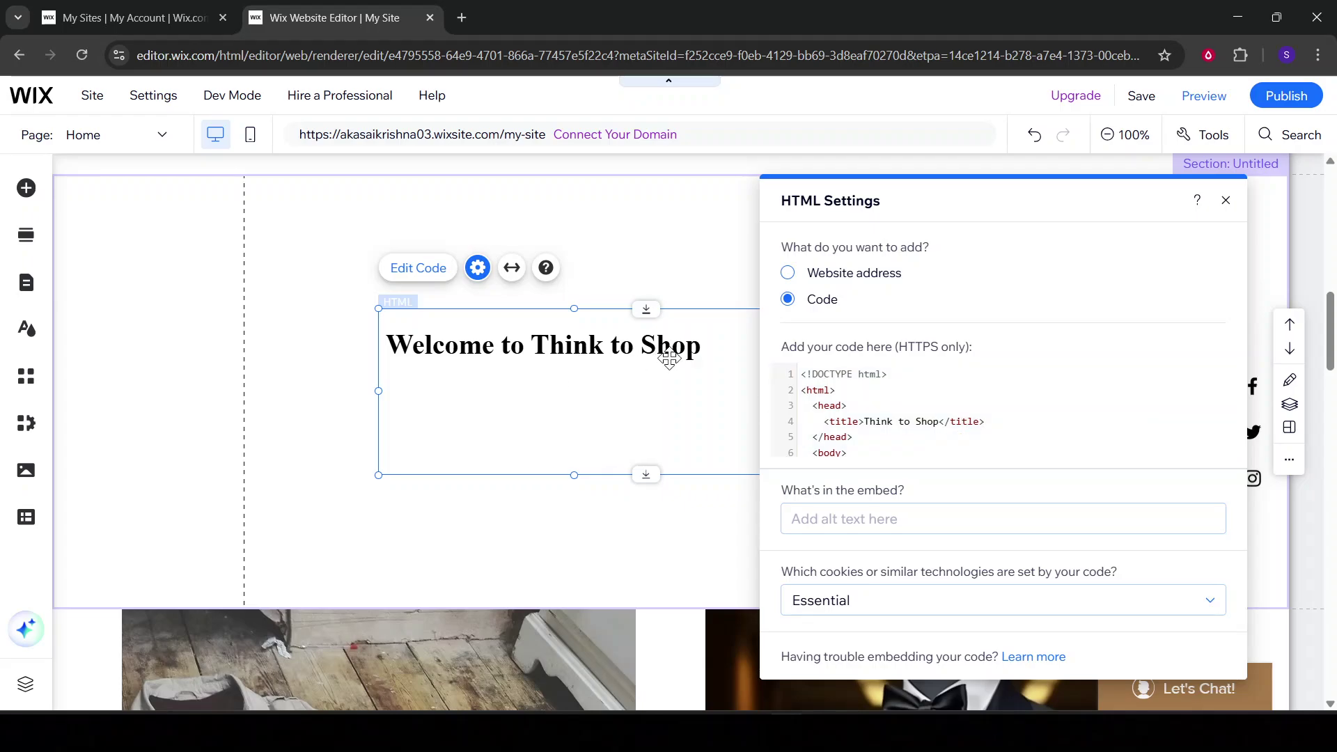
Shorten the HTML element to just below its heading, update its code unchanged, and close the HTML settings
scroll(911, 427, down, 1)
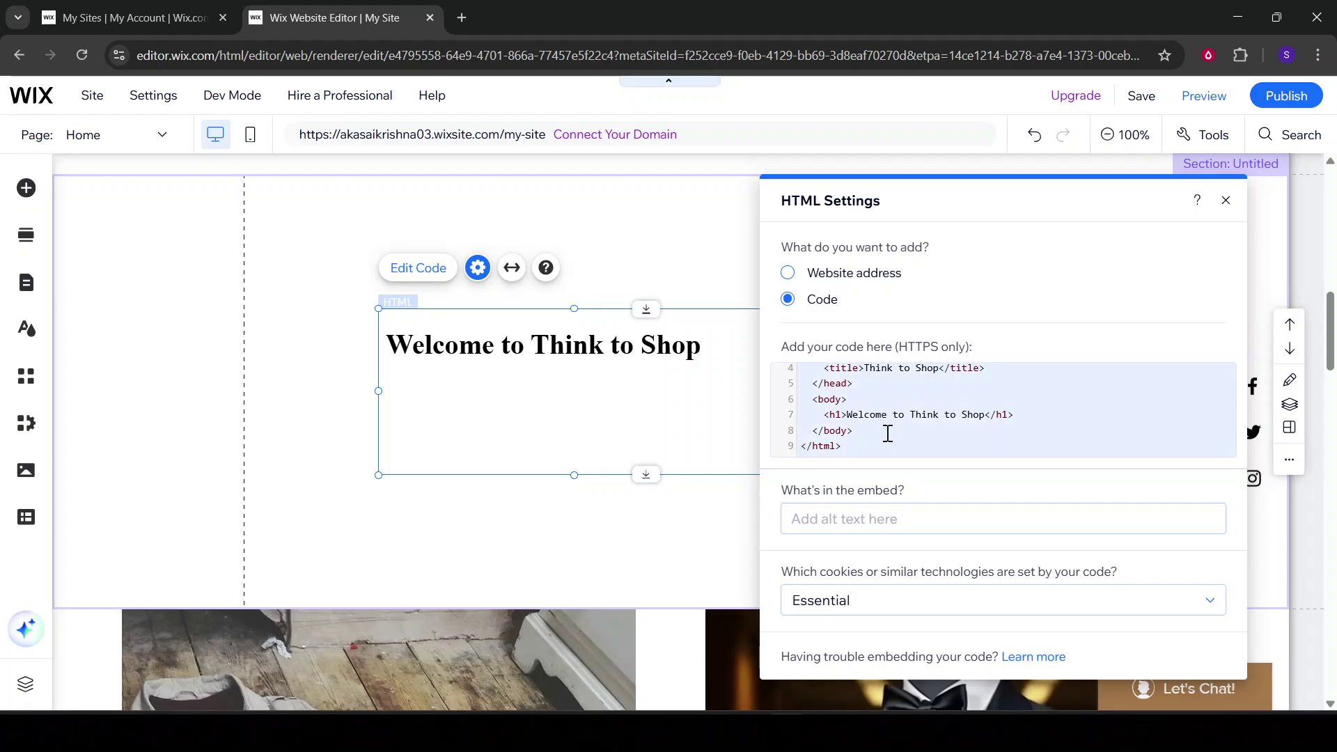
scroll(877, 501, down, 3)
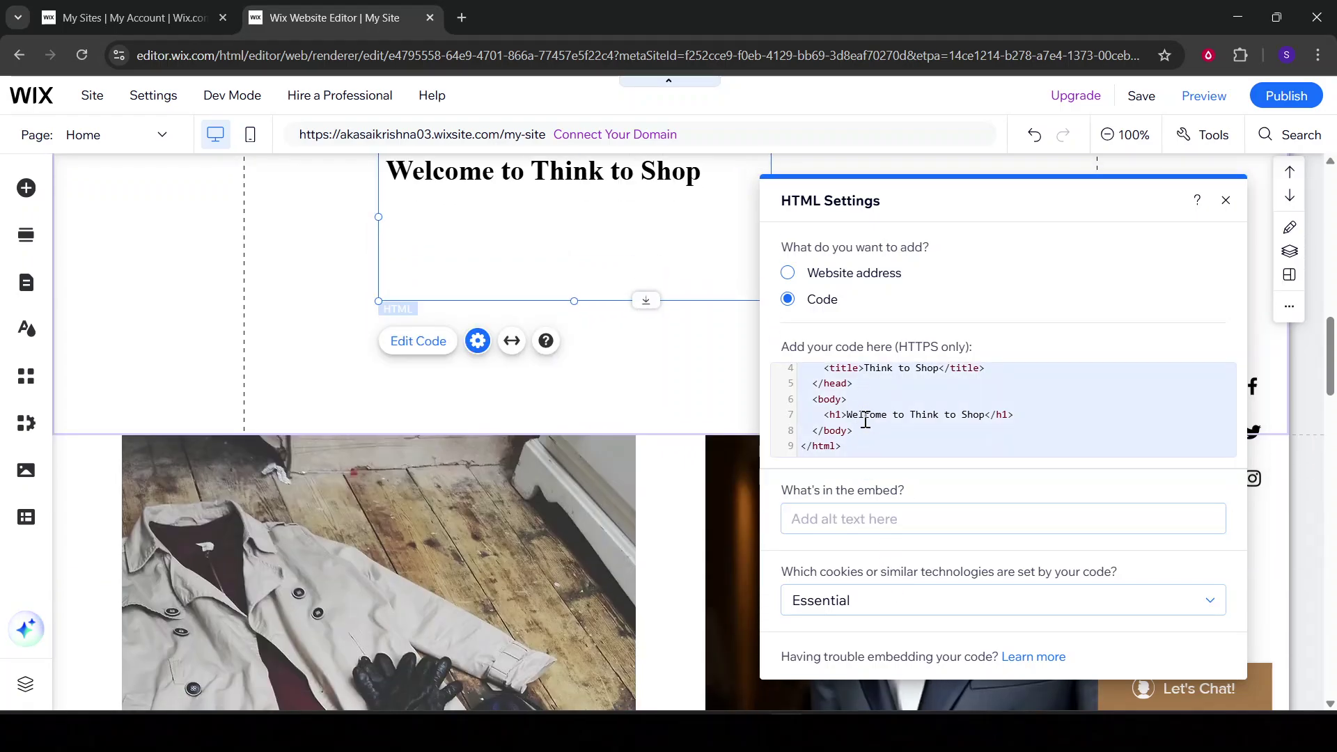
scroll(696, 404, up, 2)
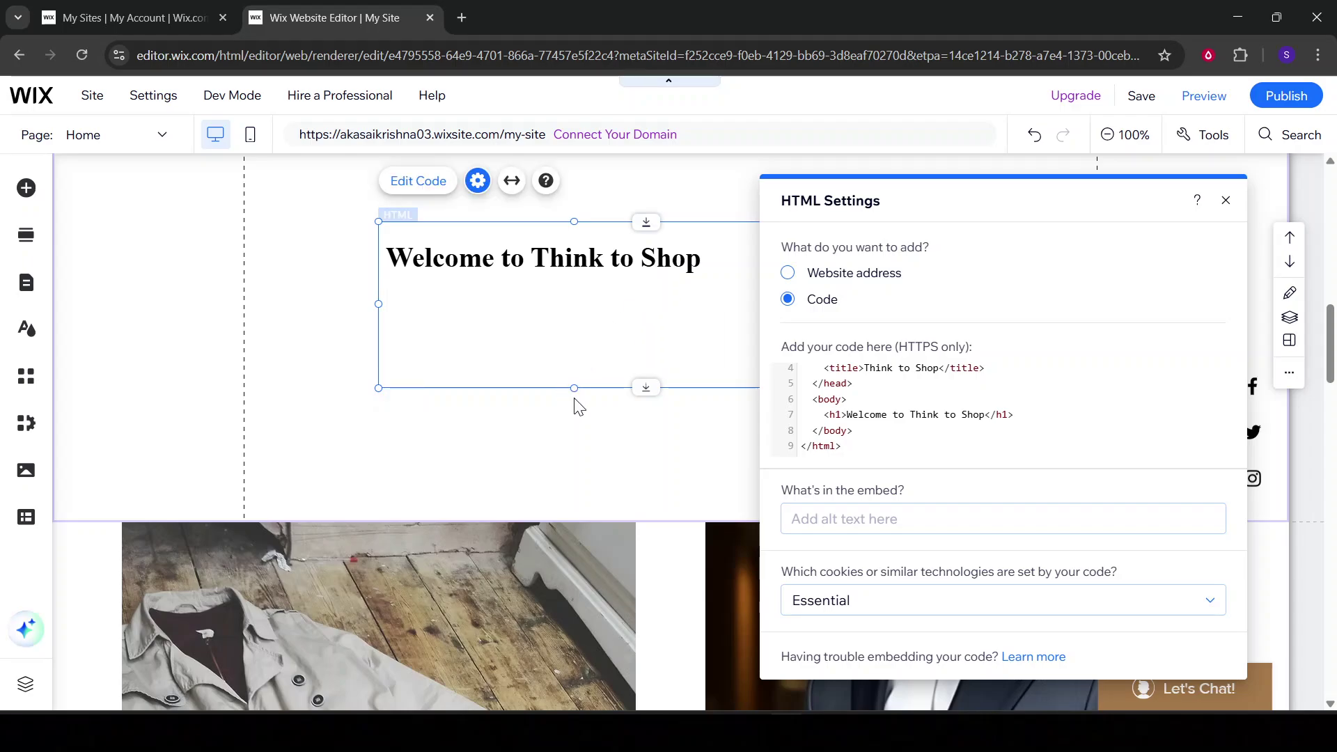
drag(575, 388, 567, 287)
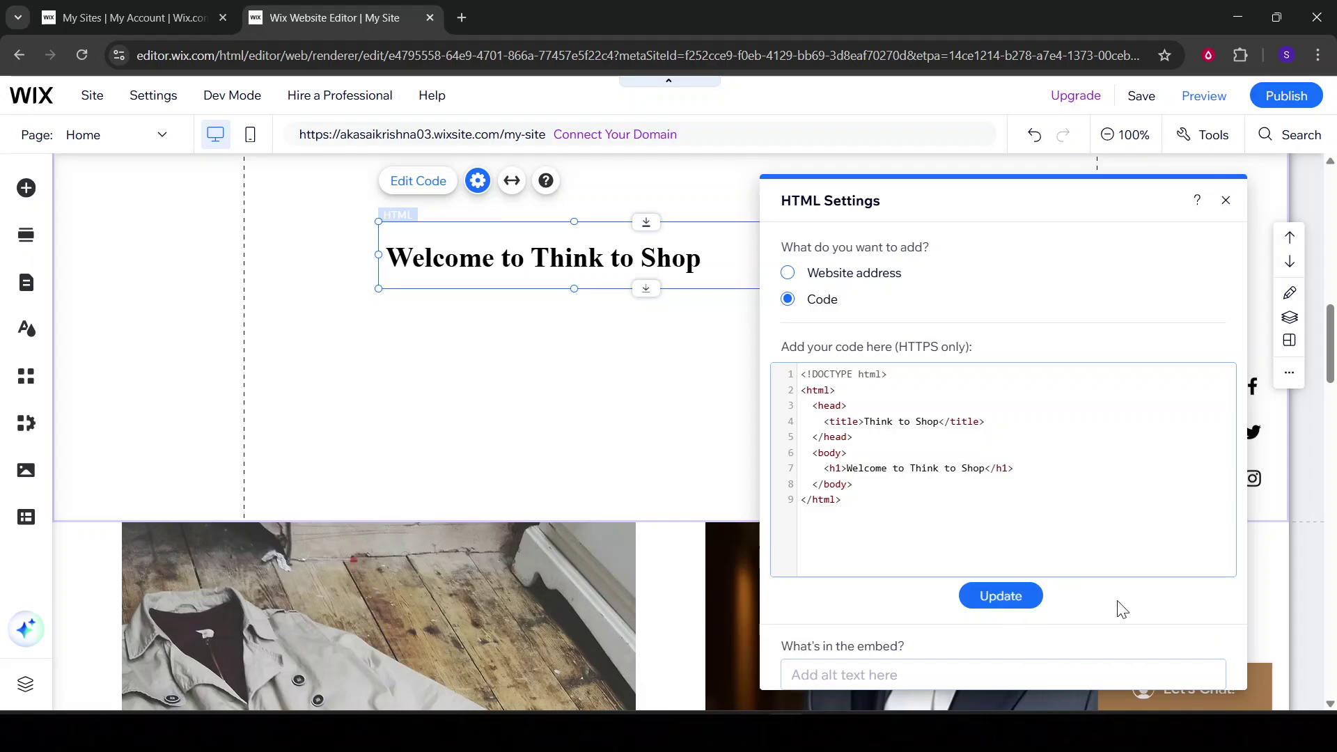
click(1028, 604)
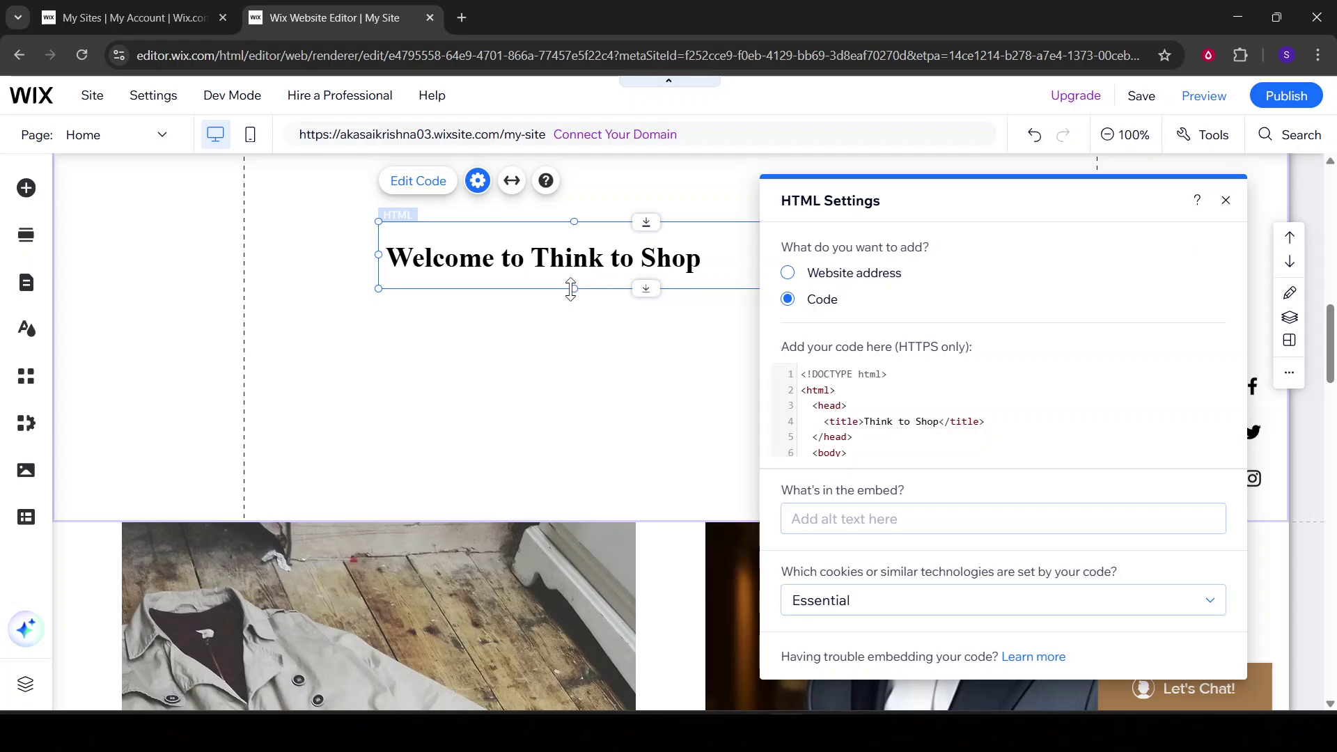
mouse_move(571, 289)
mouse_down()
mouse_move(564, 329)
mouse_move(577, 299)
mouse_up()
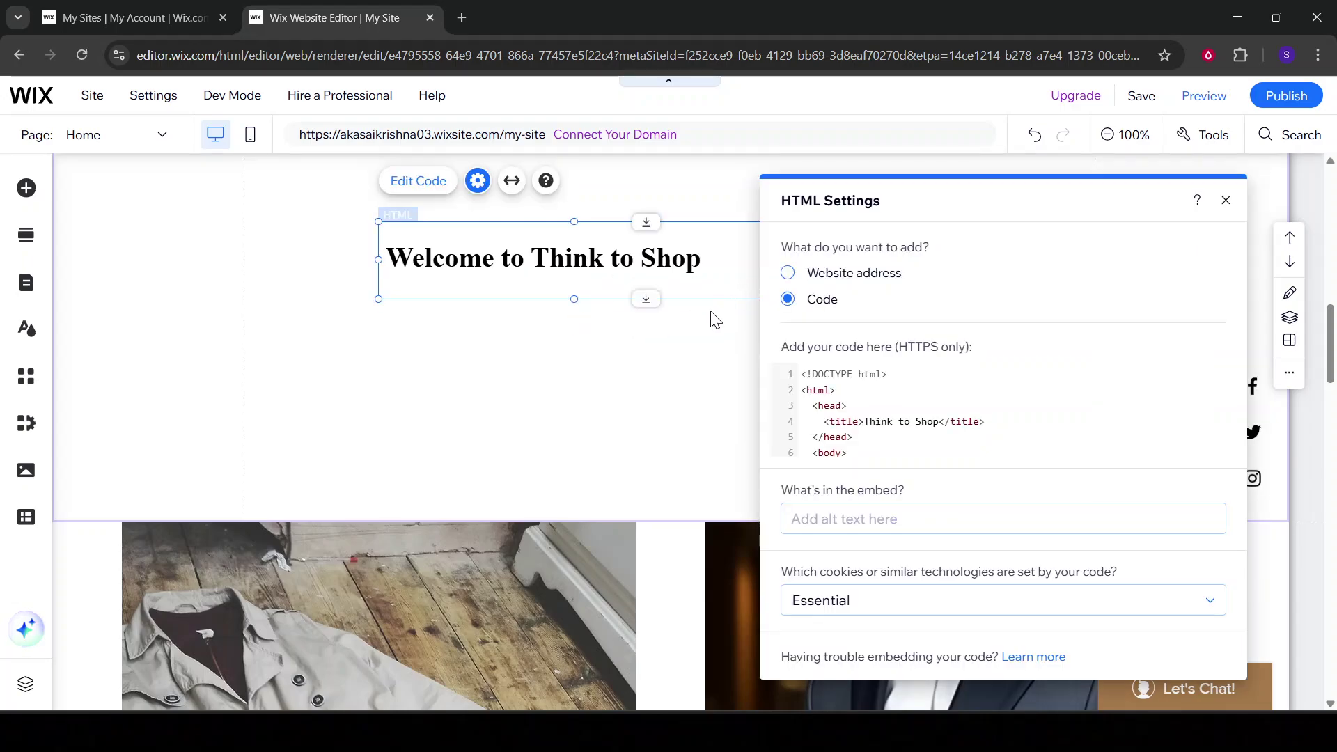
click(714, 319)
Narrow the HTML element to fit its heading and move it to about the middle of the section's width
click(742, 299)
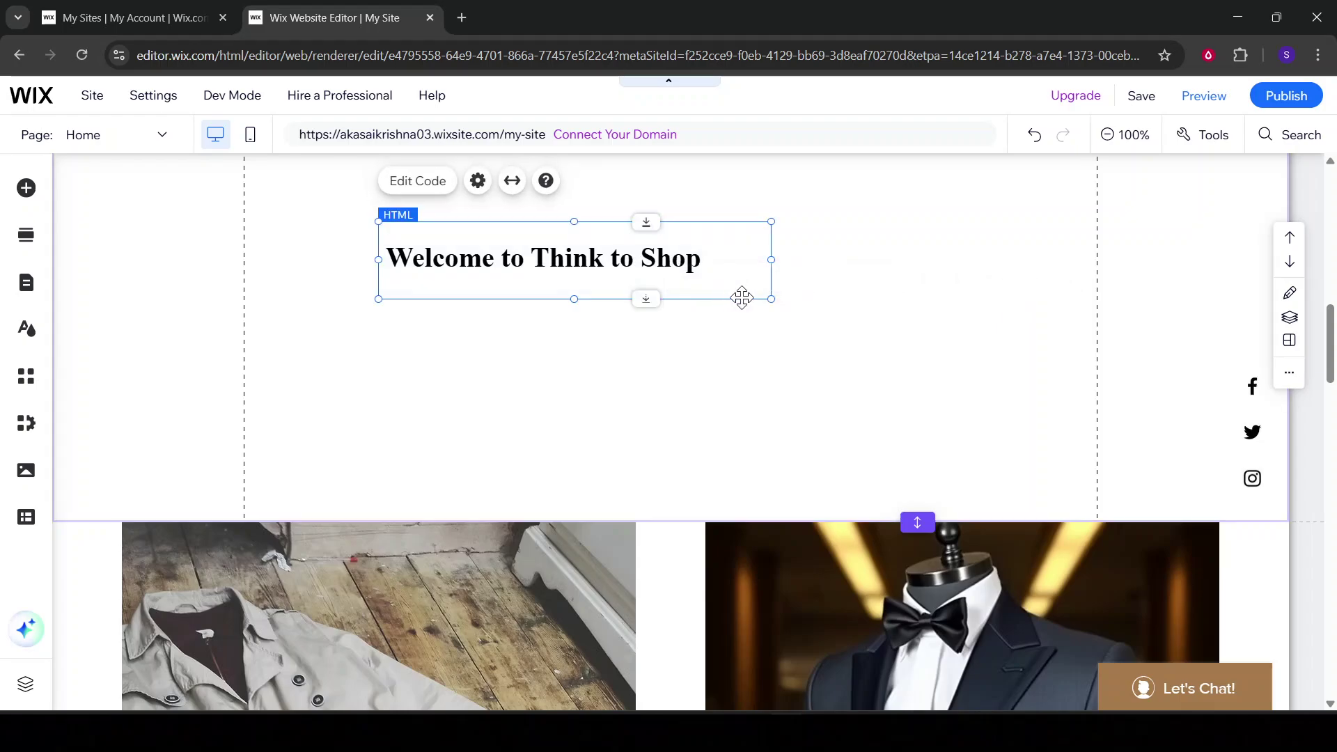
drag(772, 297, 724, 305)
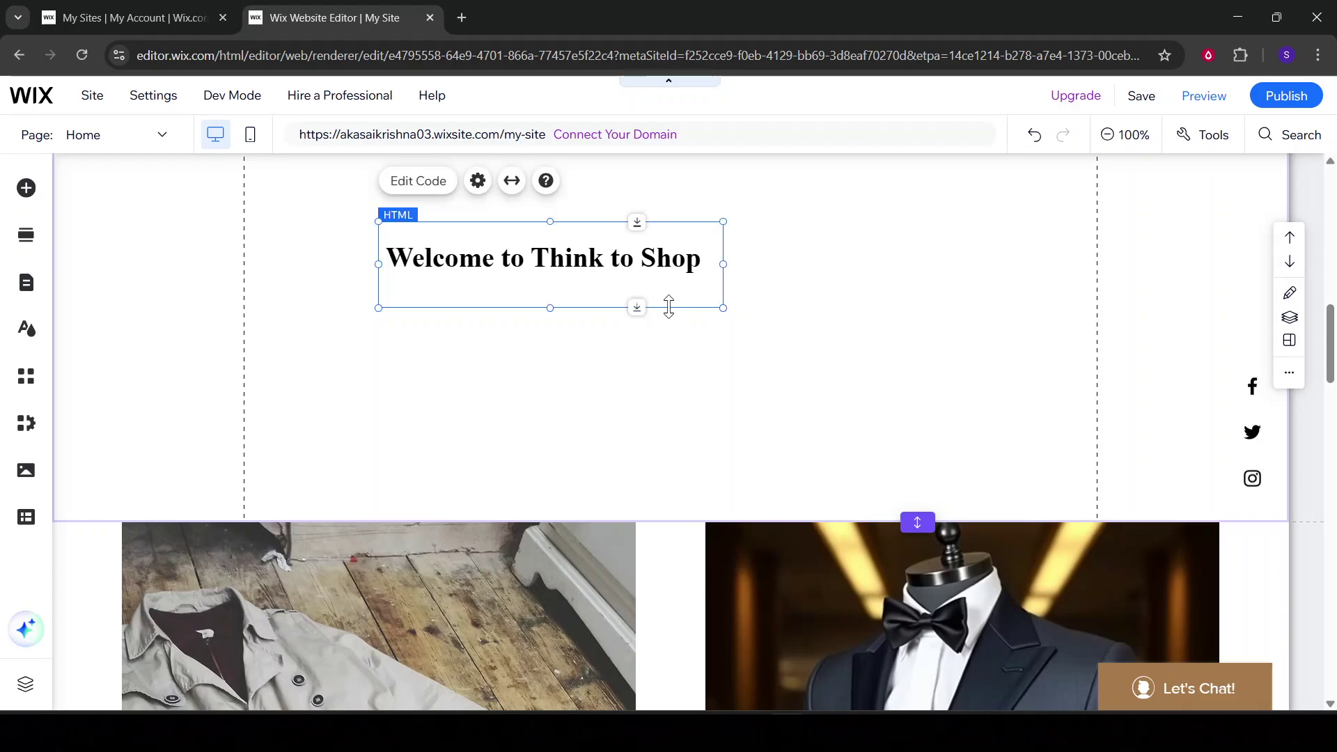
drag(672, 299, 776, 275)
scroll(639, 284, up, 2)
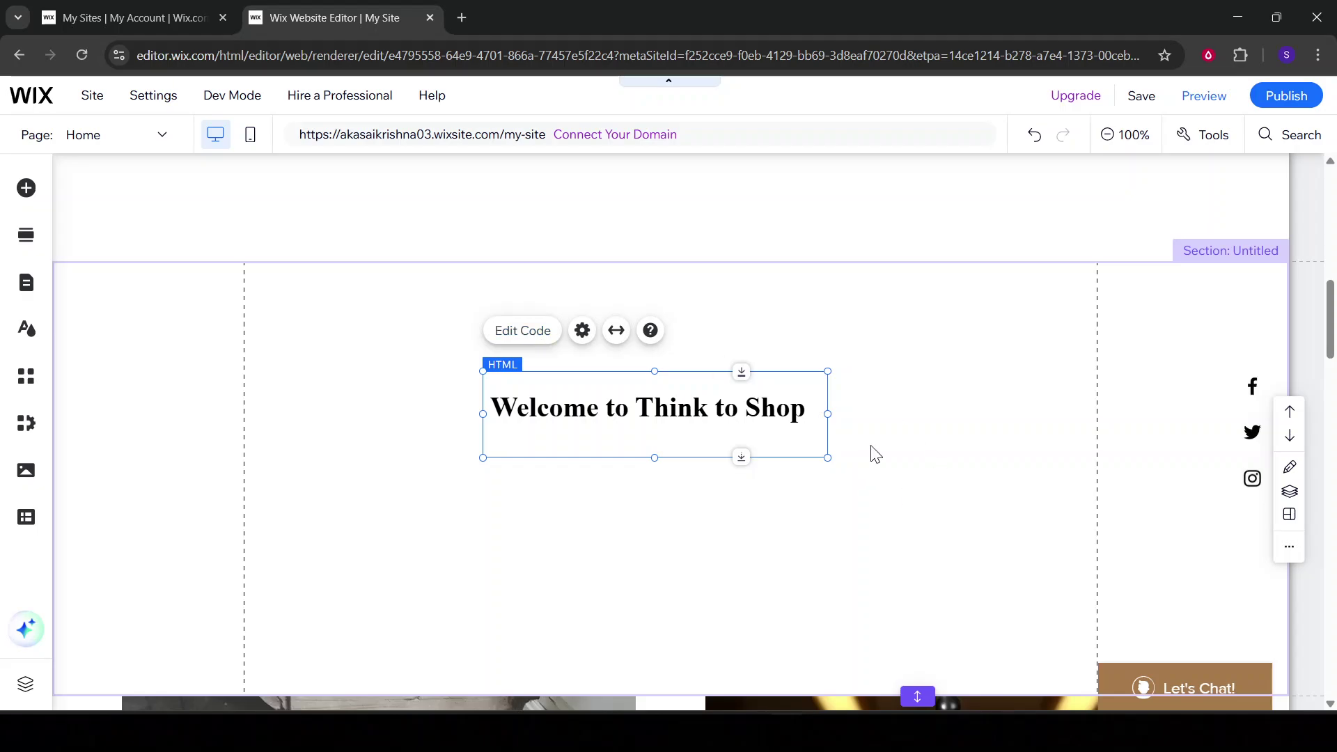
Preview the site and examine how the "Welcome to Think to Shop" heading appears on the Home page
click(1212, 104)
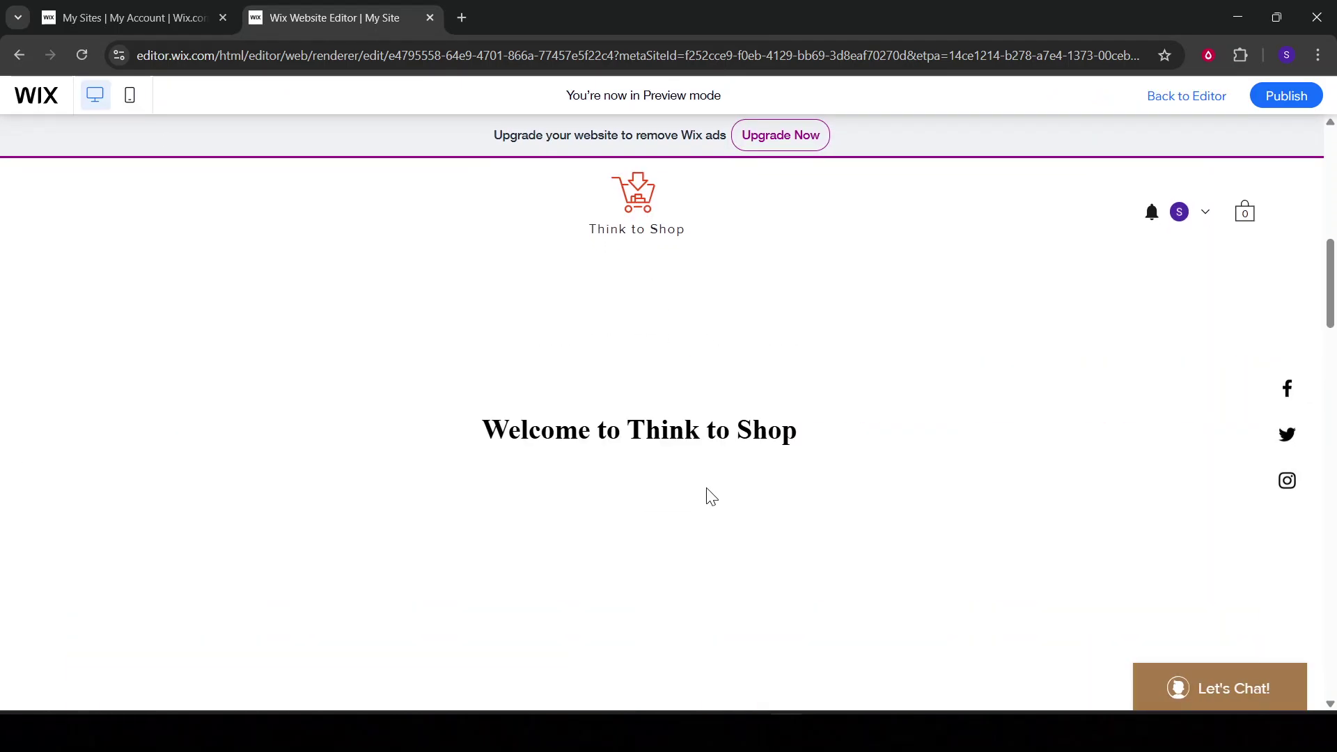
scroll(710, 496, down, 5)
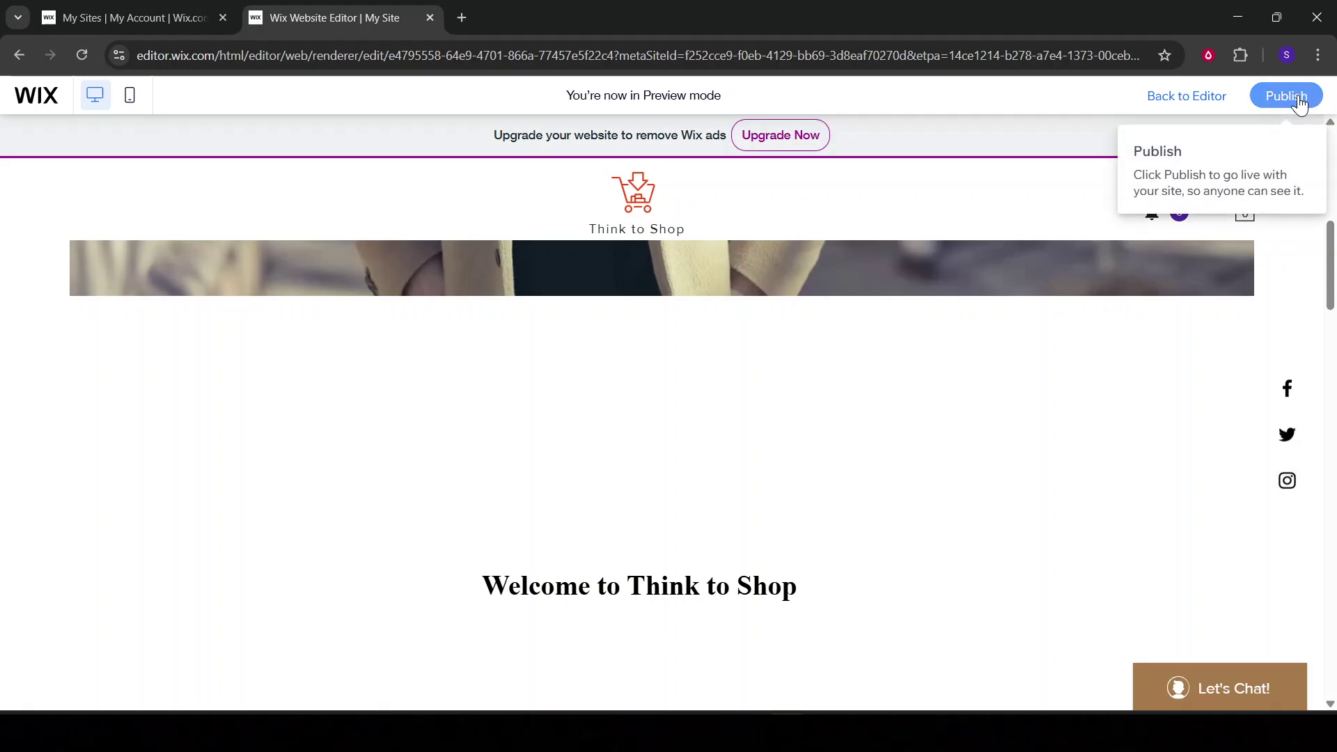
scroll(1041, 494, down, 3)
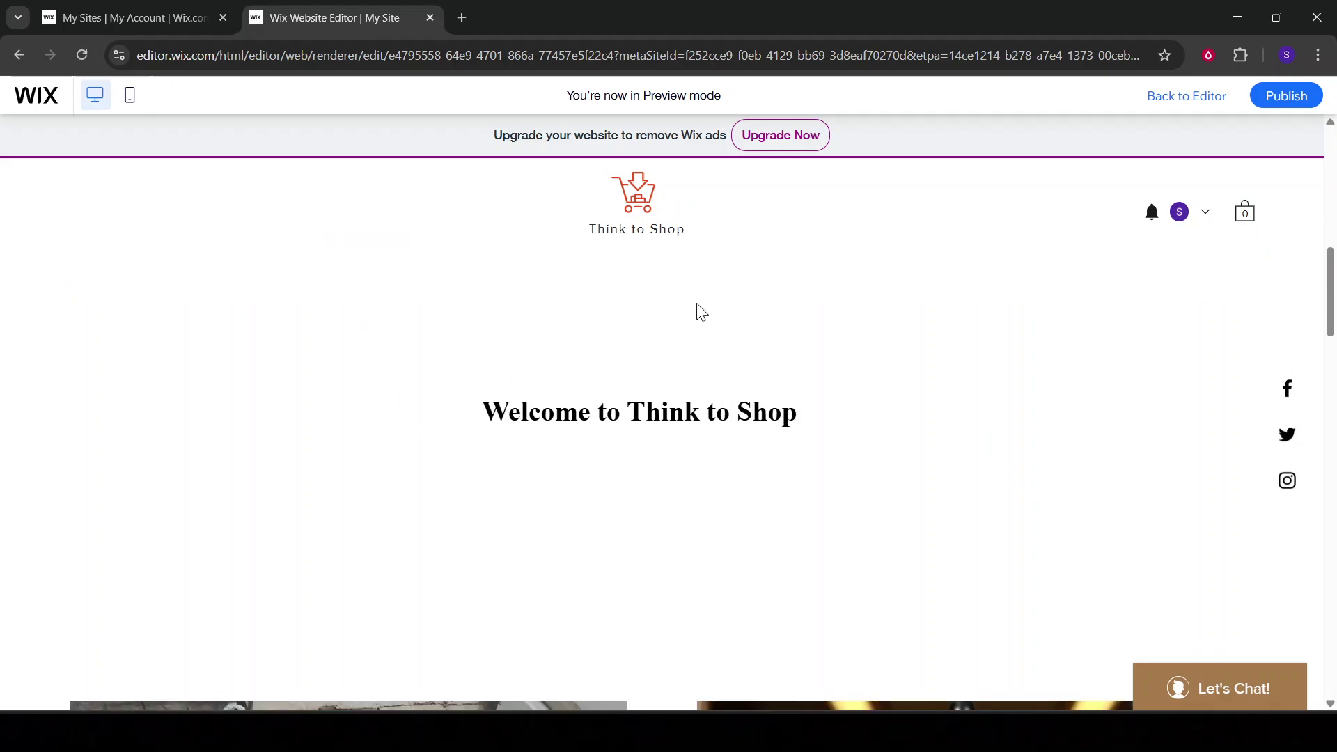
scroll(876, 371, up, 2)
scroll(876, 371, down, 3)
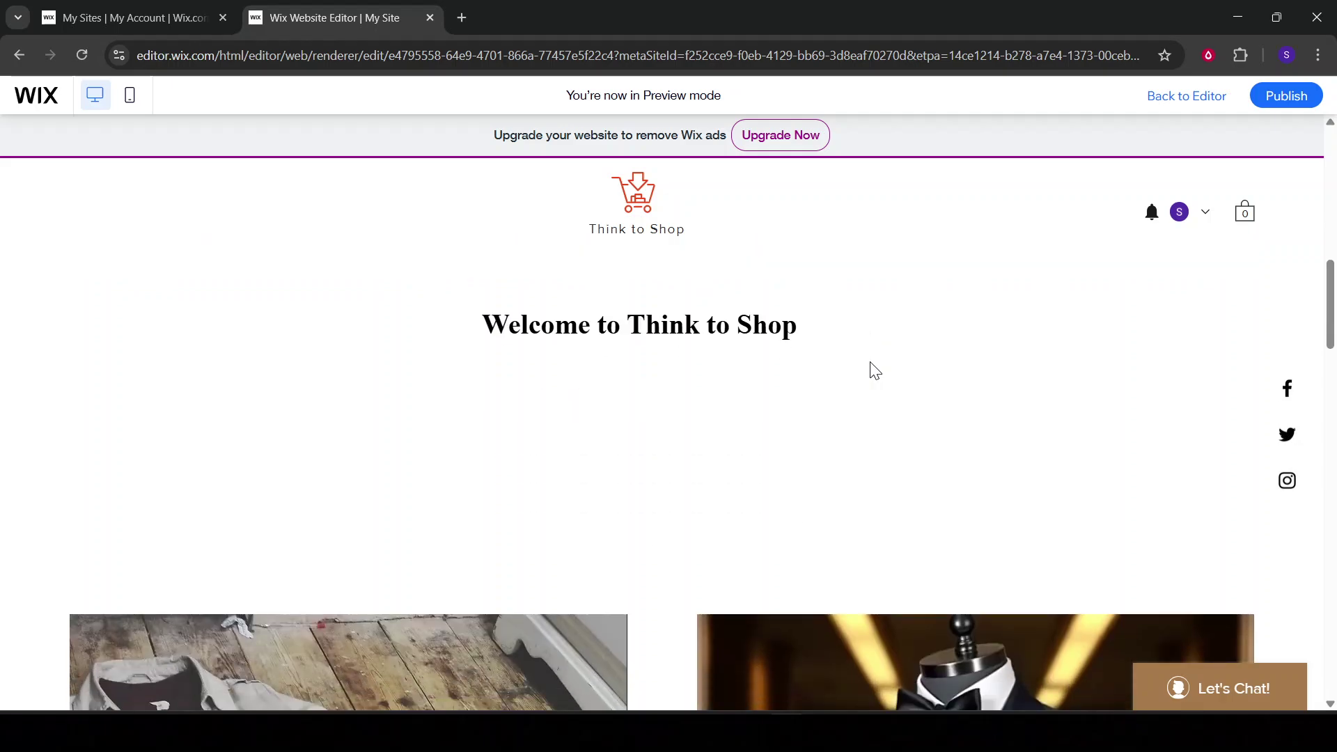
scroll(876, 371, up, 1)
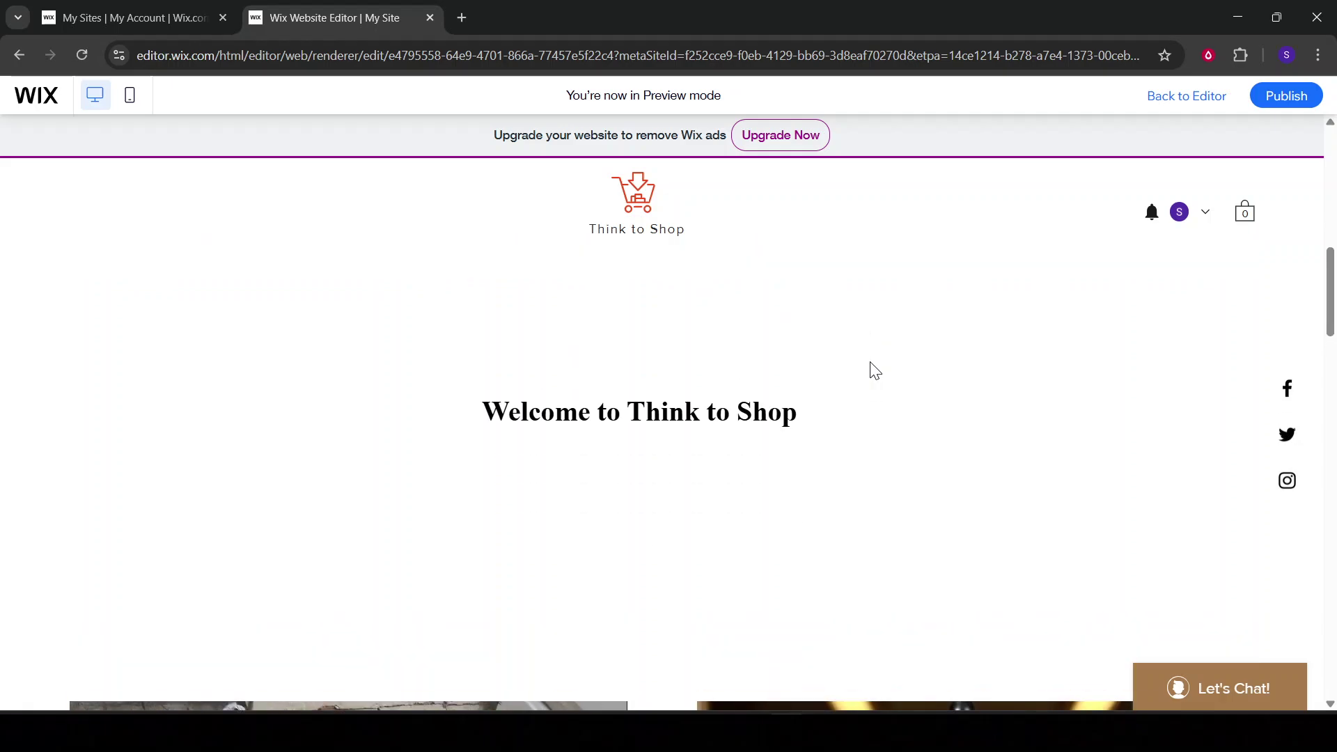